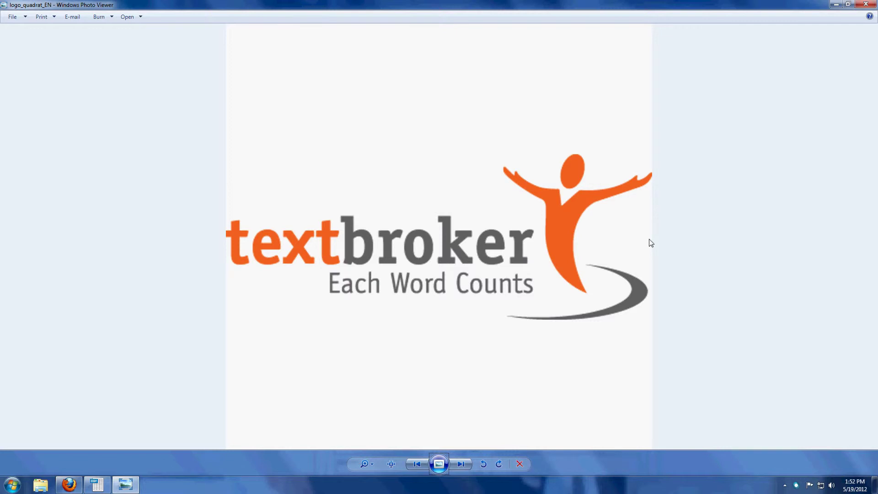
- Close the Windows Photo Viewer showing the textbroker logo to reveal the OpenOrder page
click(867, 5)
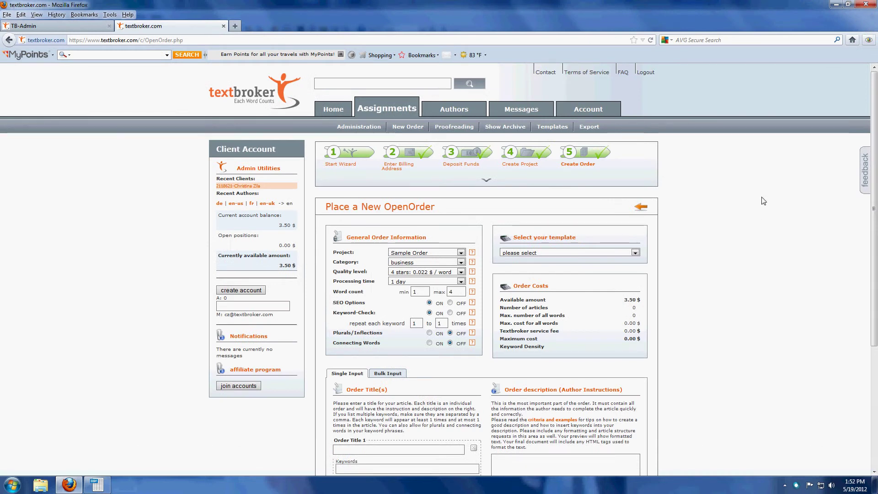
- Scroll down the Place a New OpenOrder page to the order title fields
scroll(763, 201, down, 4)
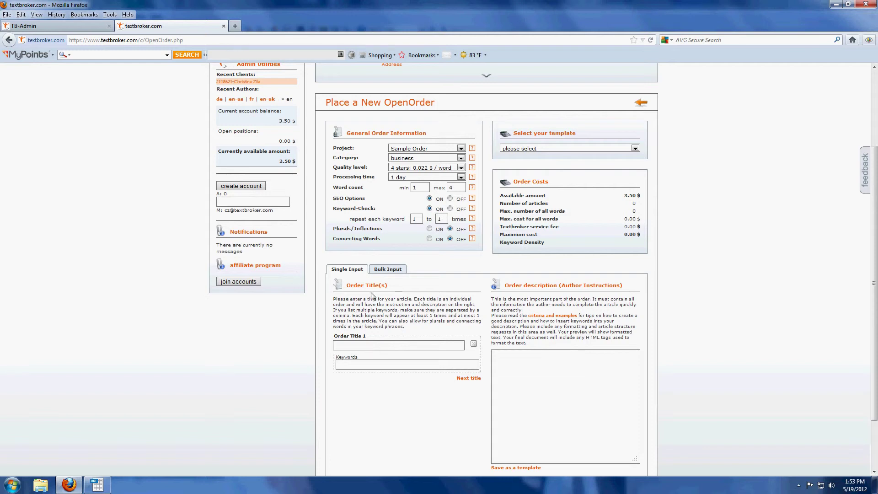
click(386, 269)
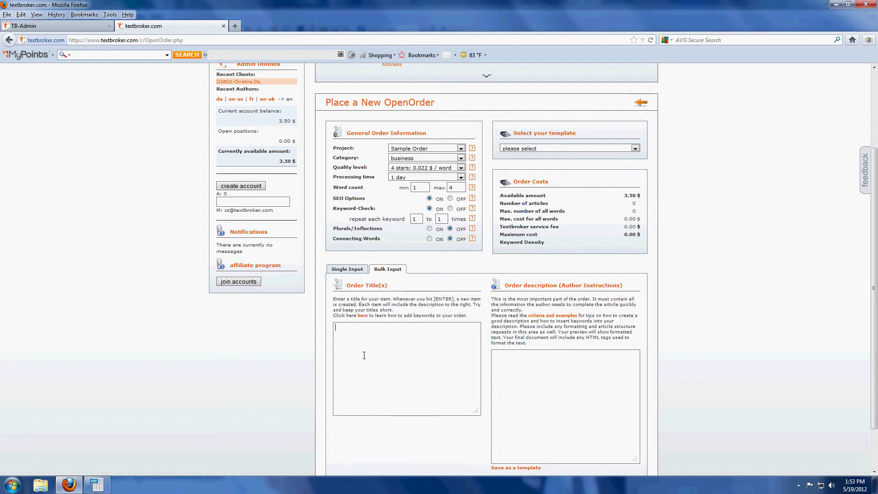
click(97, 484)
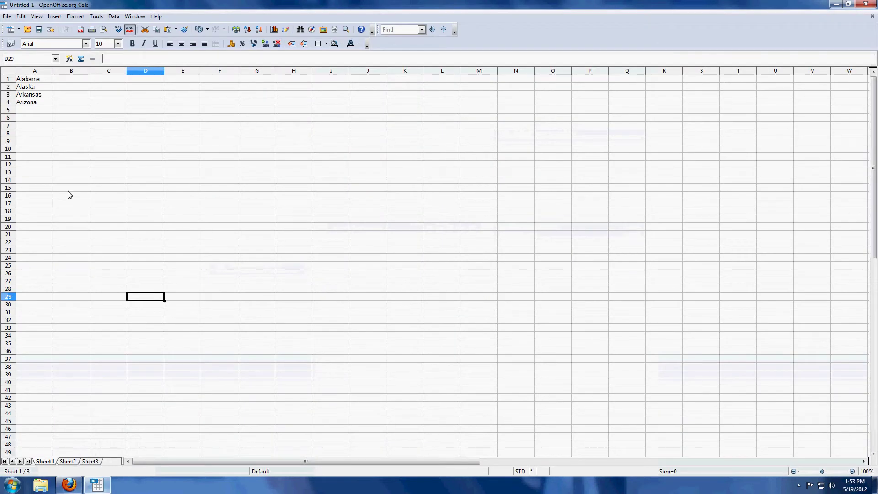
drag(46, 81, 43, 106)
key(ctrl+c)
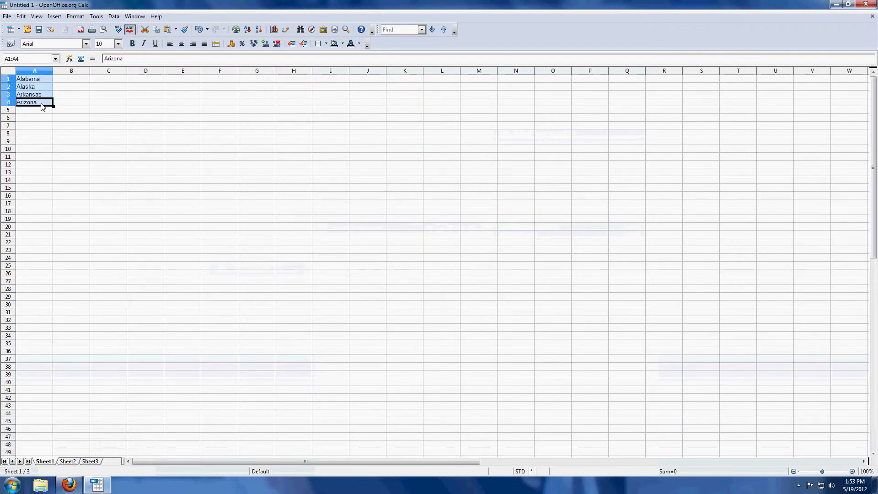
- Paste Alabama, Alaska, Arkansas and Arizona as bulk order titles and resize the titles box
click(69, 484)
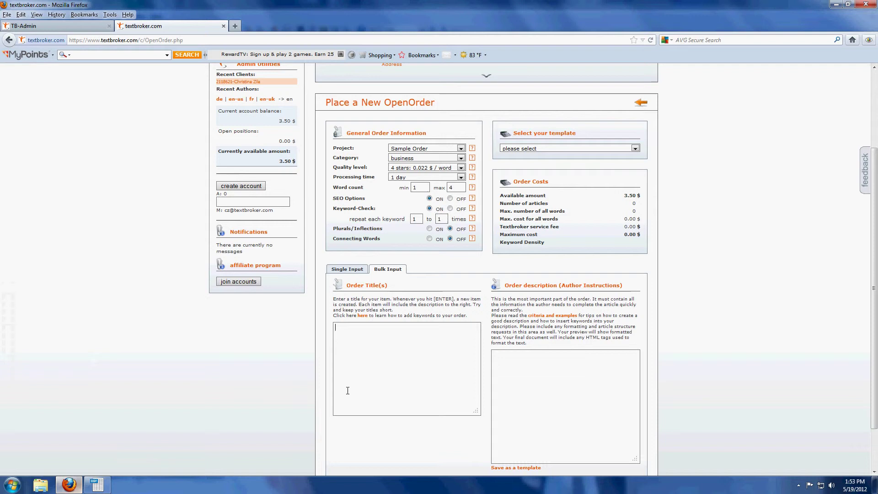
key(ctrl+v)
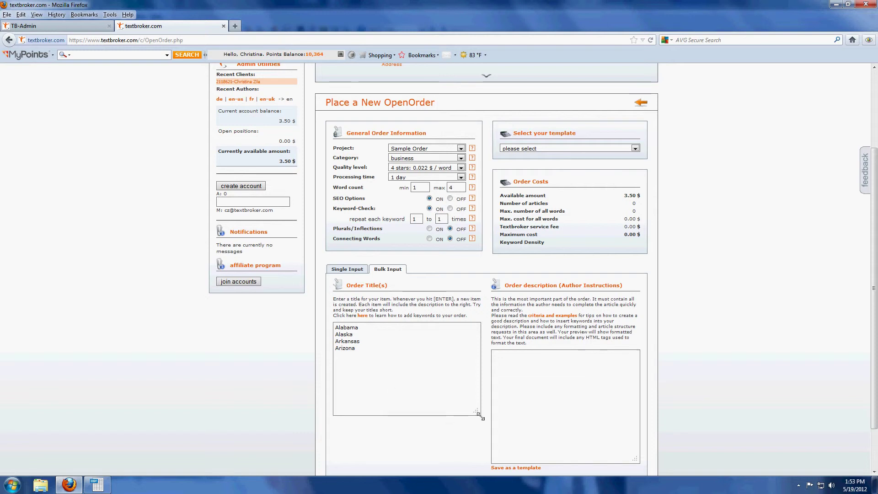
drag(477, 414, 477, 465)
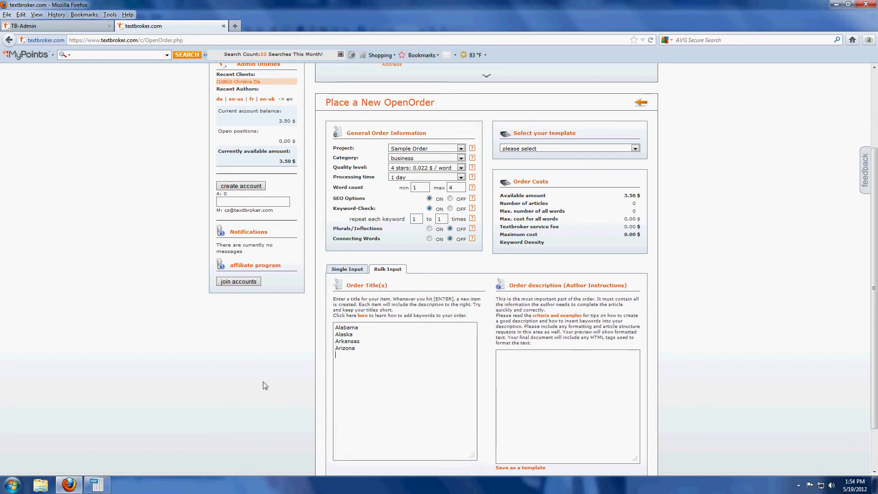
scroll(265, 386, down, 2)
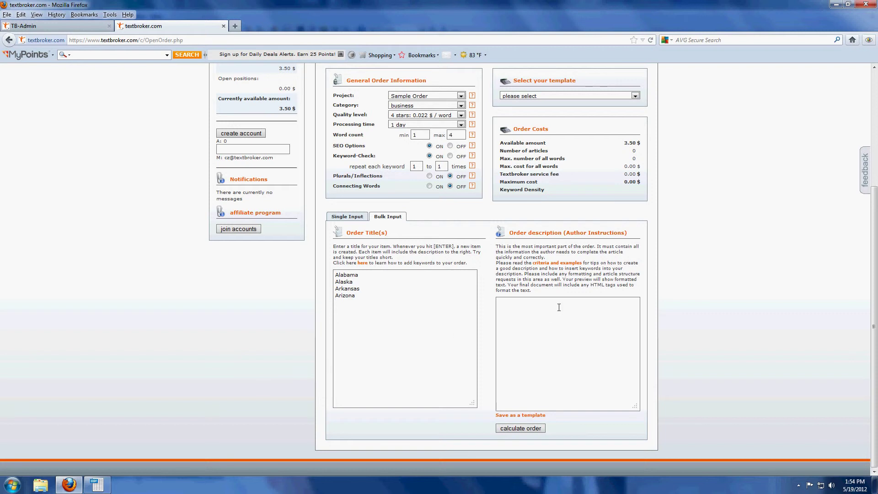
click(526, 360)
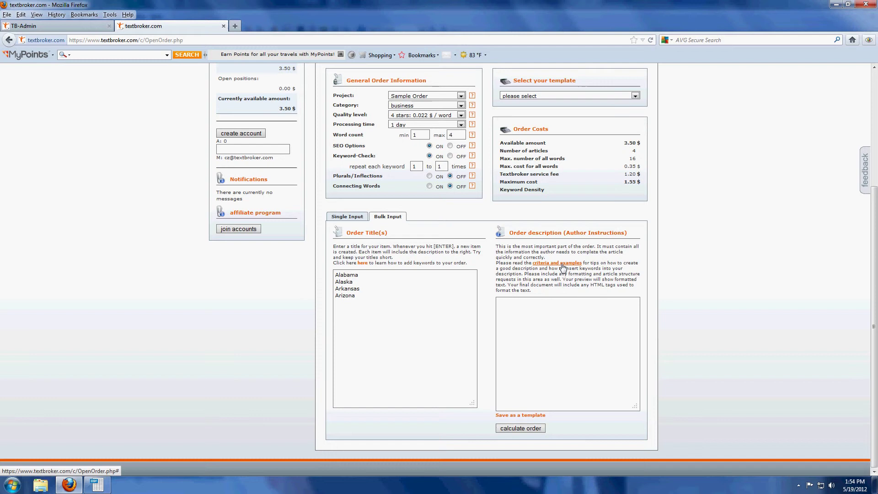
- Open the order-description help at its tips on [PLH] and [KW] placeholders
click(557, 302)
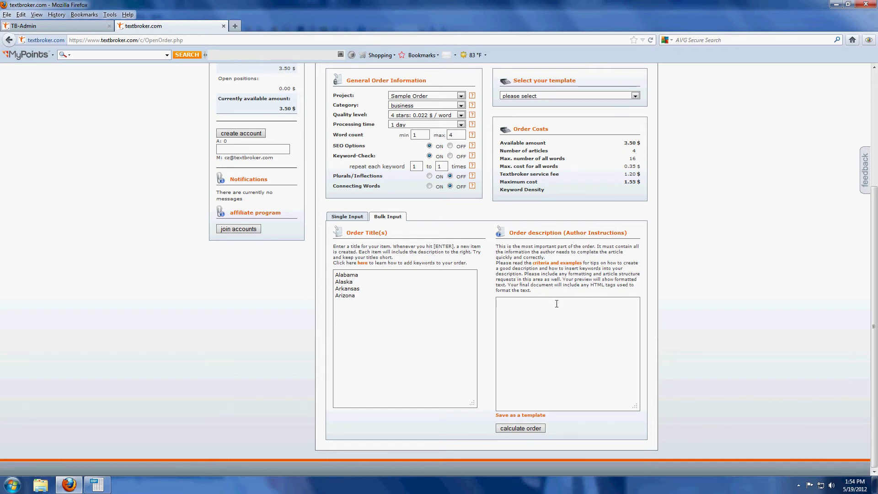
click(554, 263)
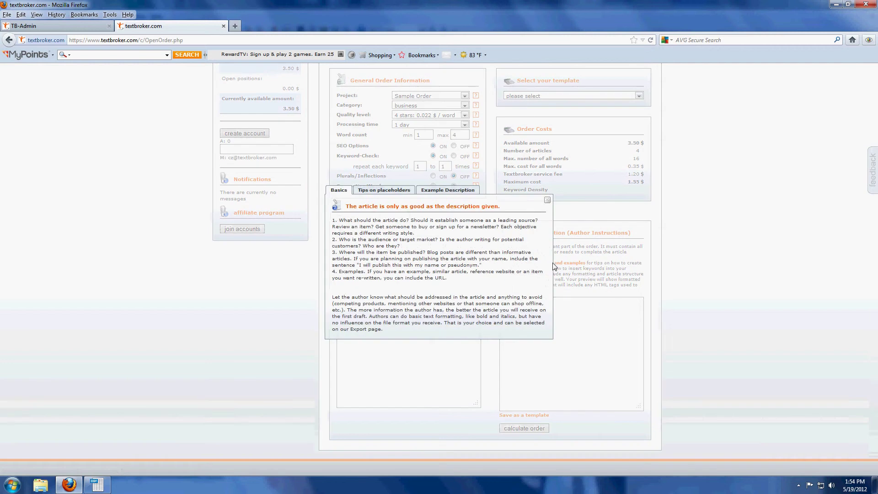
click(389, 191)
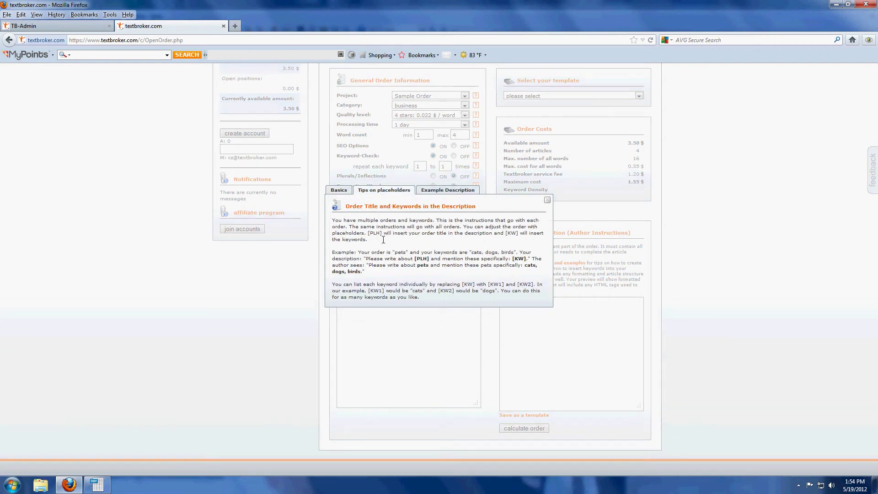
- Enter the description 'Please write an article about education in [PLH]' for the orders
click(548, 200)
click(516, 332)
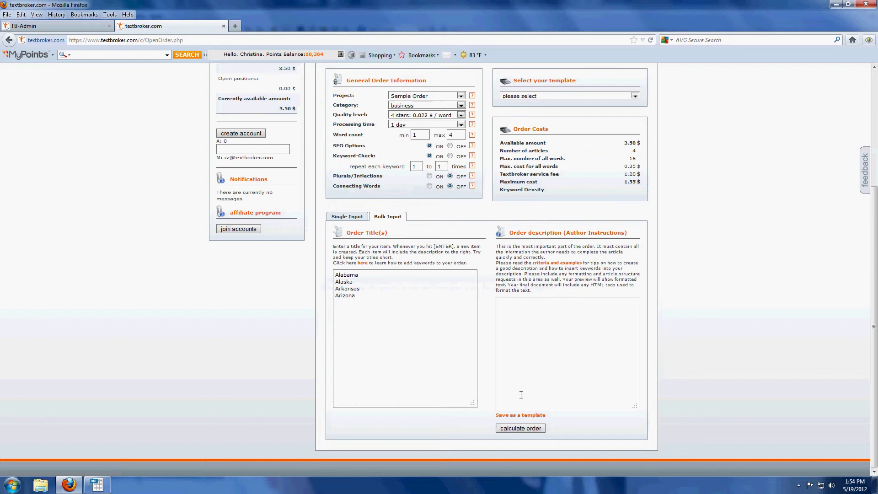
text(Please)
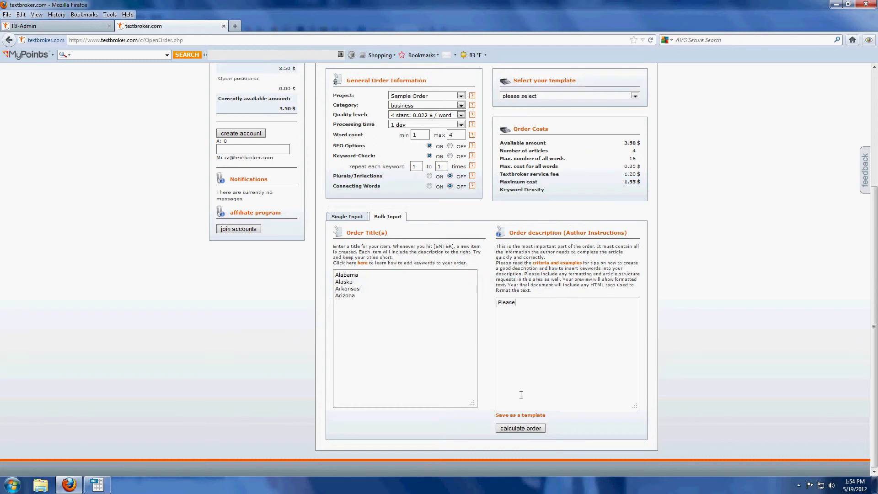
text( write an articl)
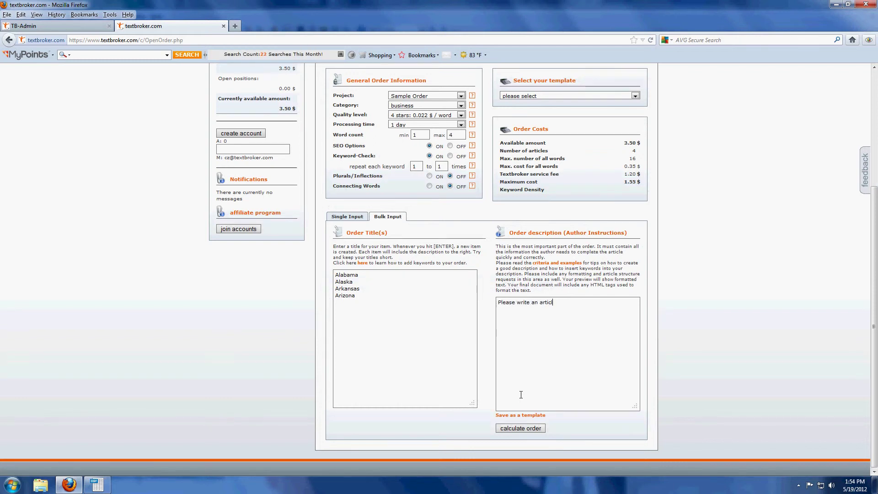
text(e about education in [PLH].)
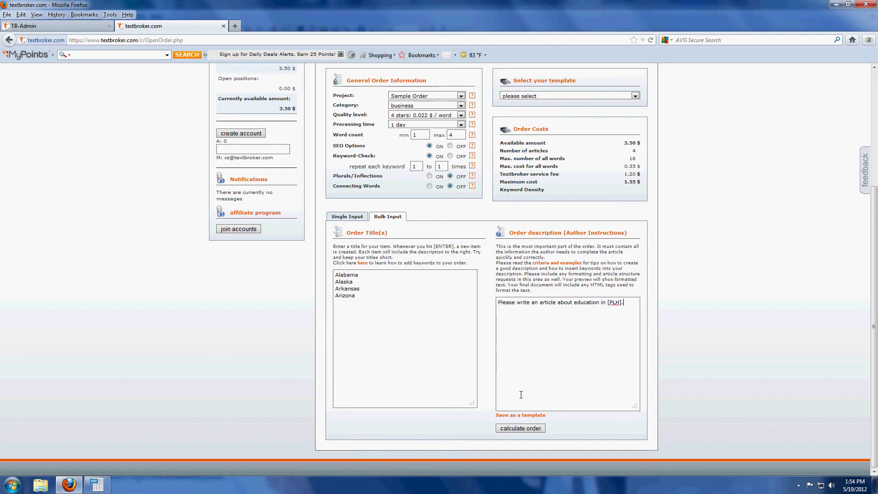
click(403, 275)
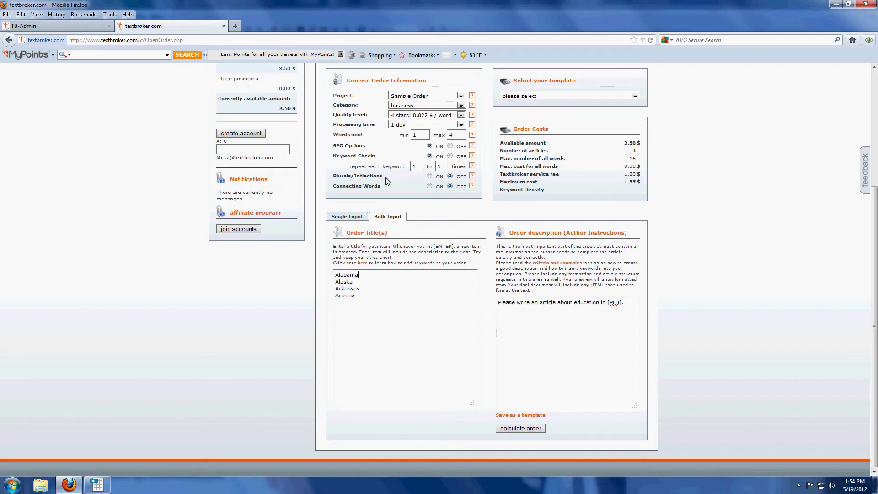
click(366, 265)
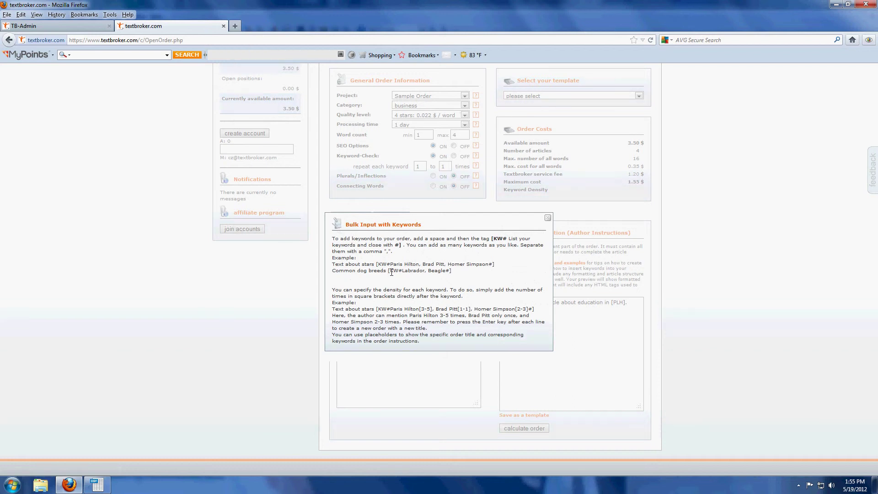
drag(490, 238, 509, 238)
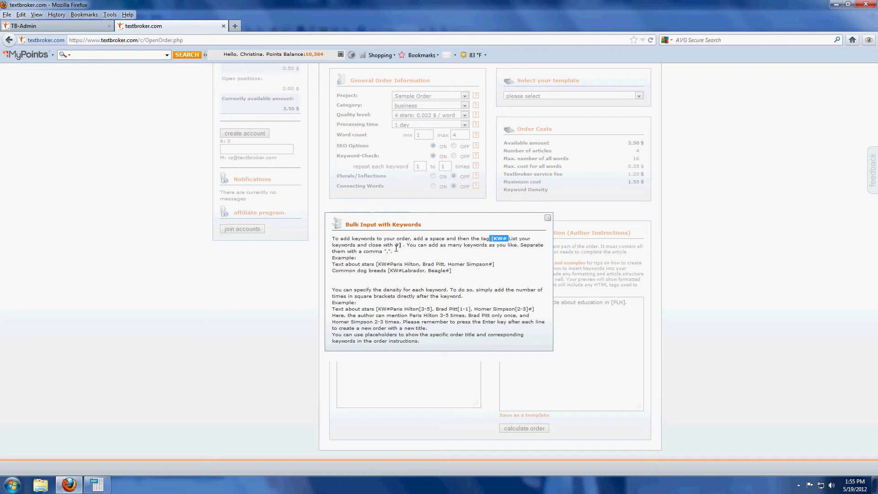
drag(393, 245, 401, 245)
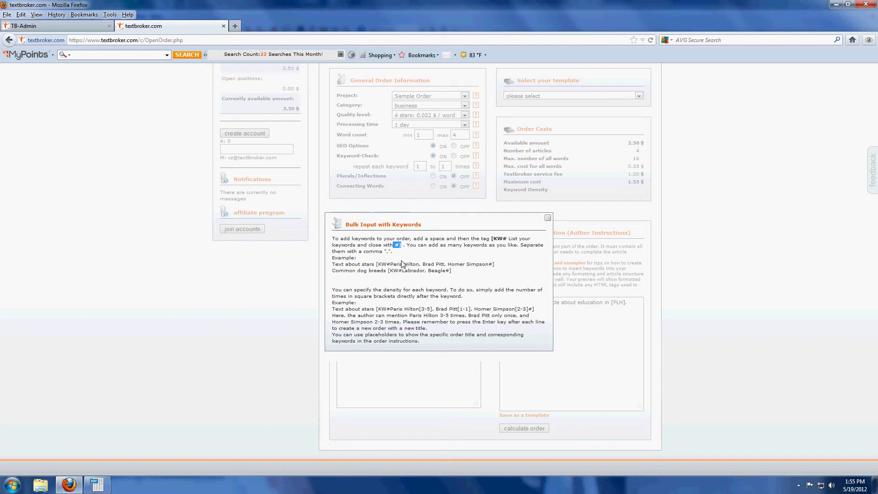
click(412, 246)
click(548, 218)
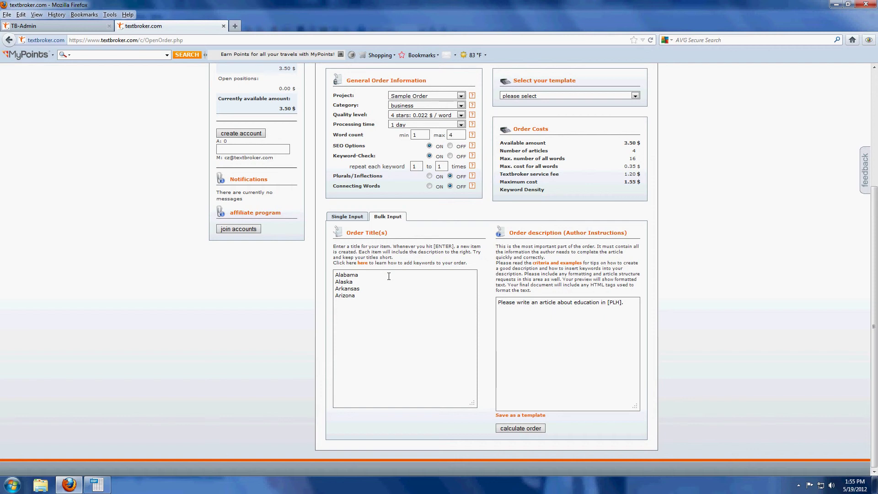
- Paste the state names into C1 and F1, with ',' in D1 and 'colleges in' in E1
click(96, 485)
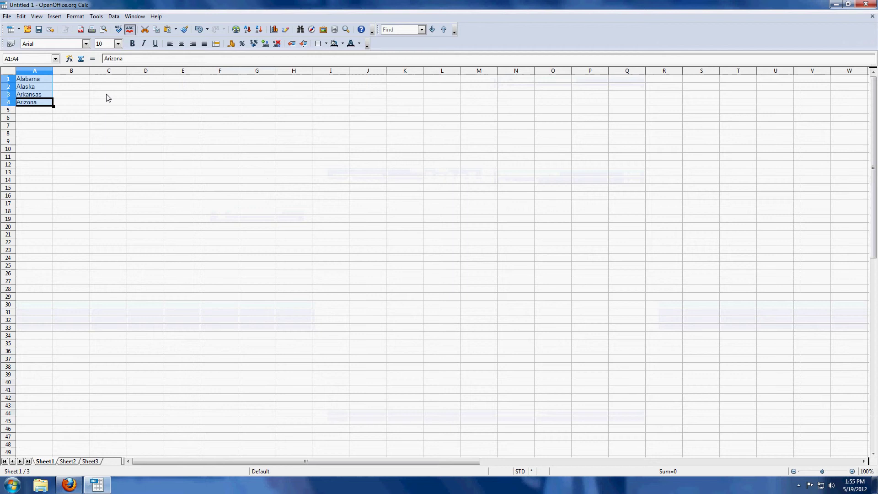
click(107, 81)
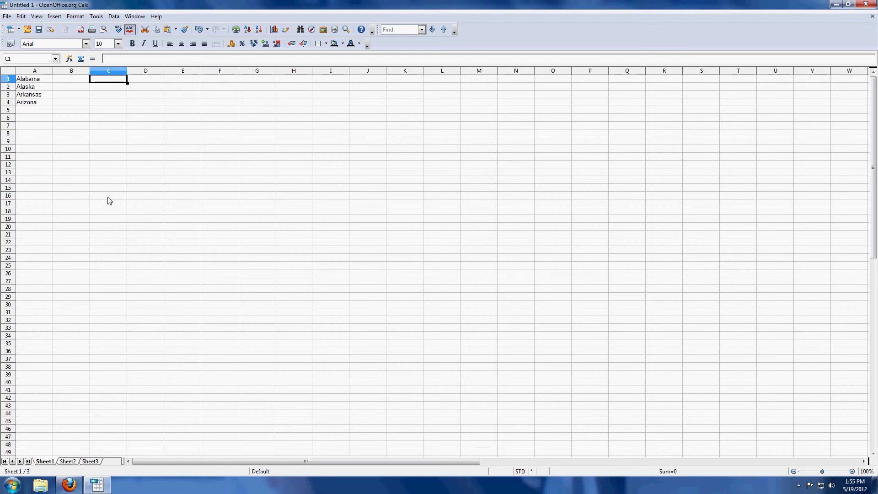
key(ctrl+v)
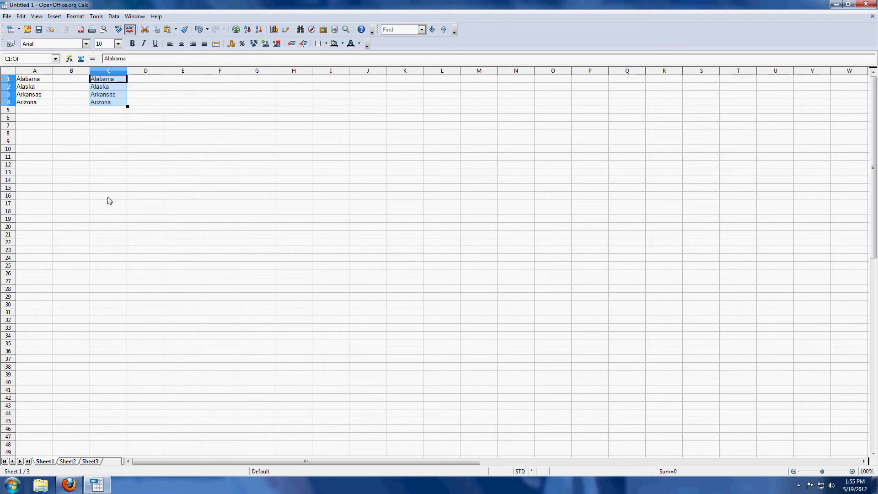
key(Right)
key(F2)
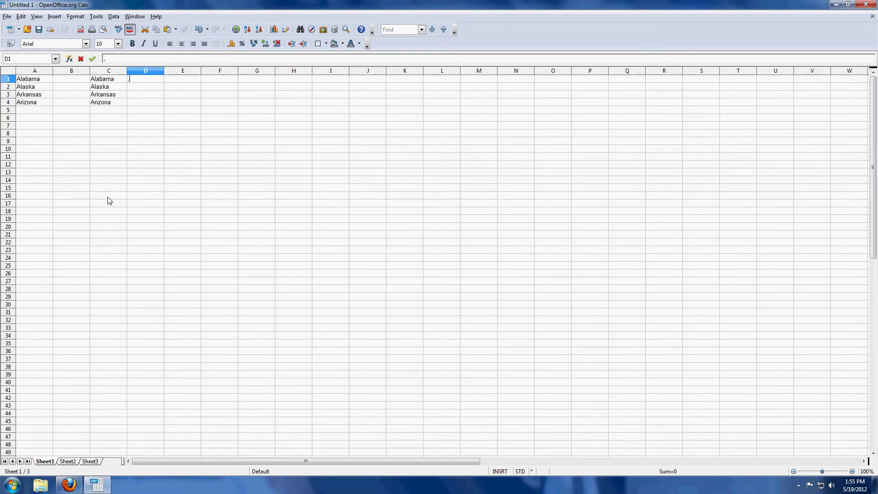
text(,)
key(Return)
key(Up)
key(Right)
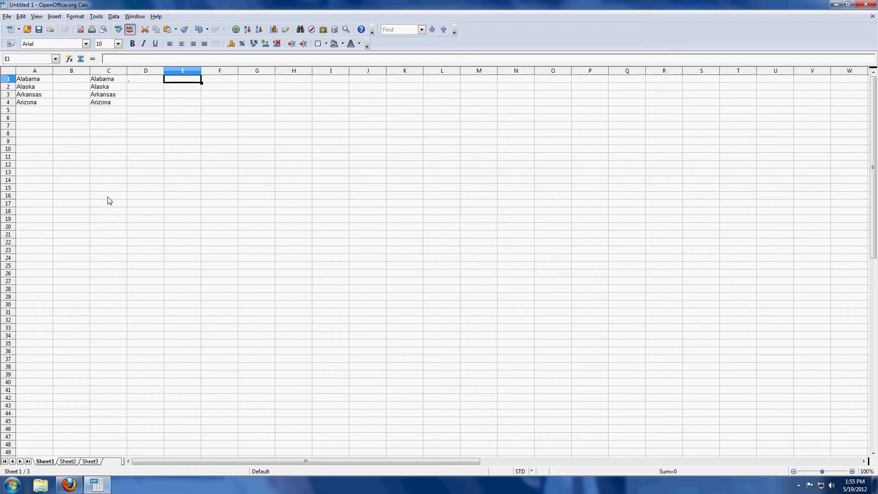
text(colleges in)
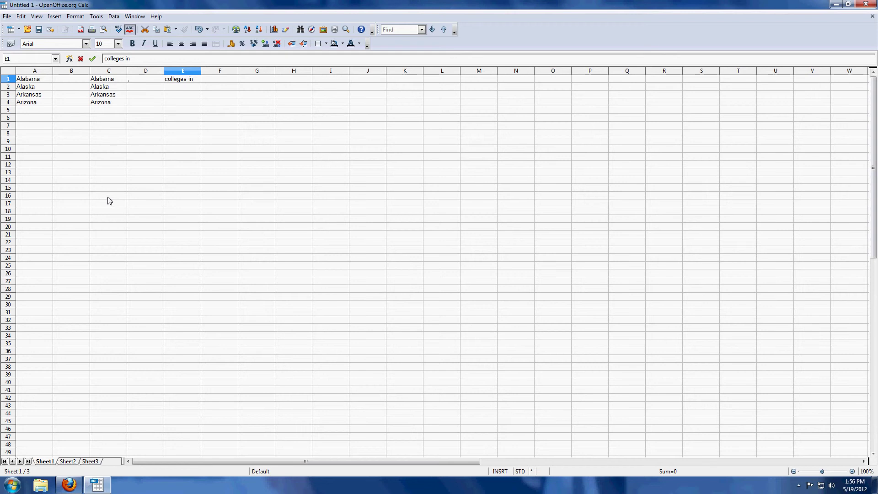
key(Tab)
key(ctrl+v)
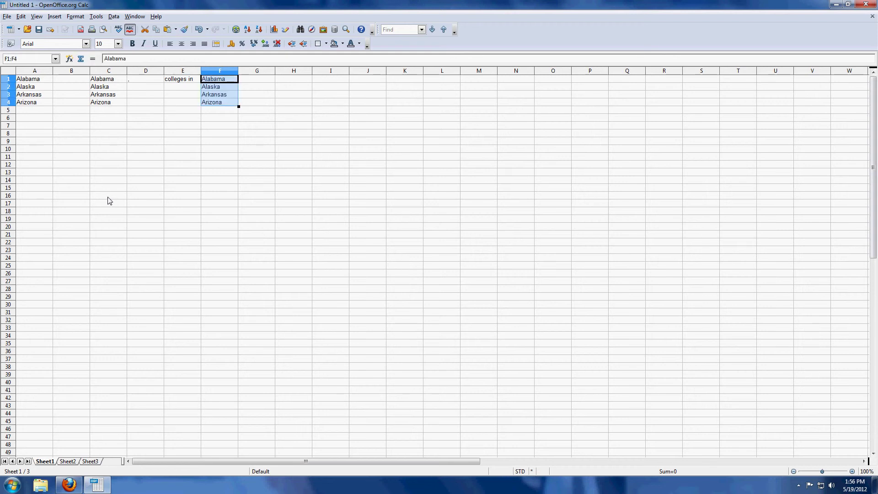
- Enter ',' in G1, 'education' in H1, '[KW#' in B1 and '#]' in I1
key(Right)
text(,)
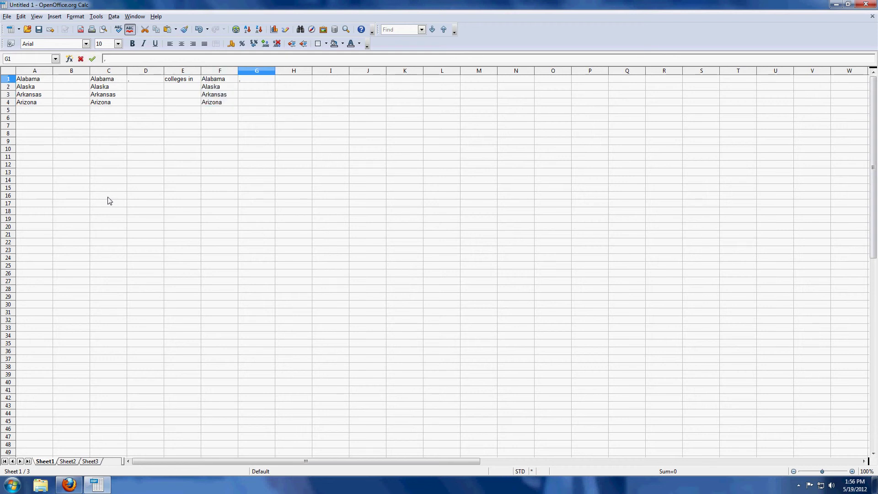
key(Tab)
text(edu)
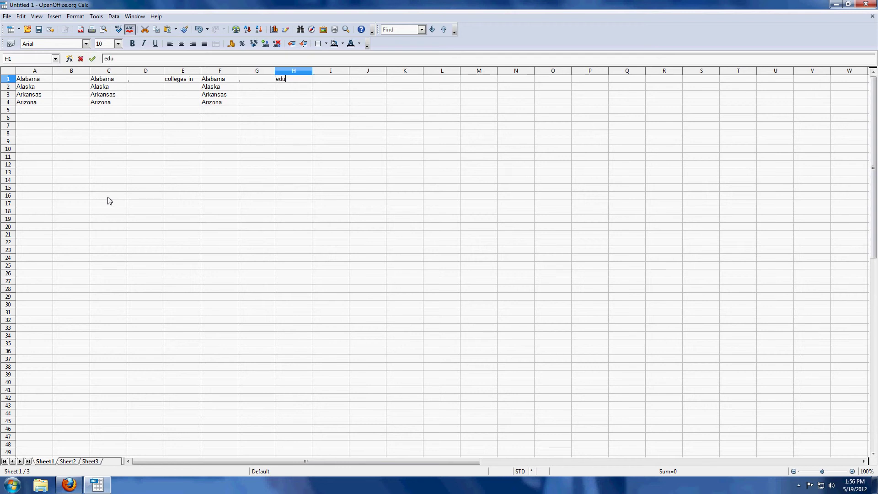
text(cation)
key(Return)
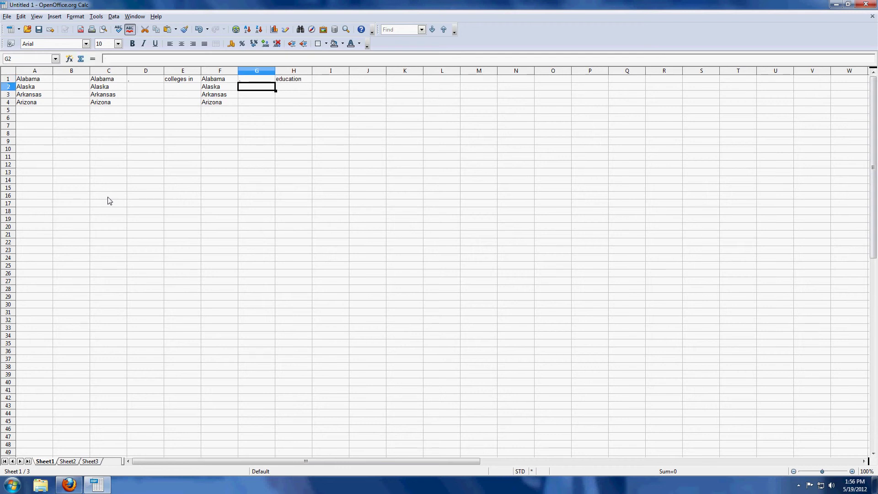
click(72, 79)
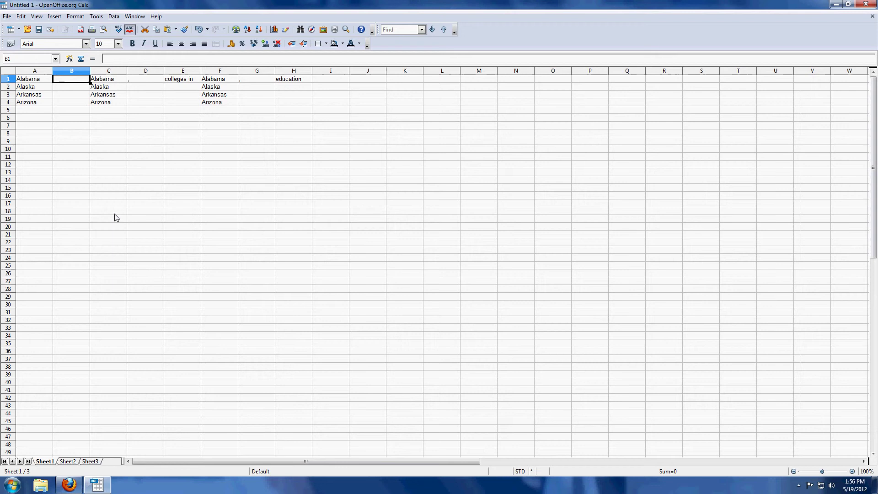
text([KW#)
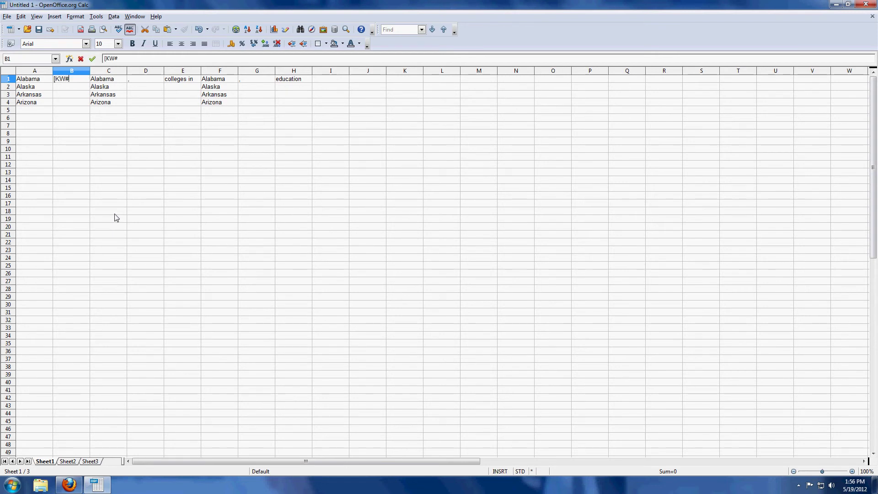
key(Tab)
key(Tab)
key(Tab)
key(Tab)
key(Tab)
key(Tab)
key(Tab)
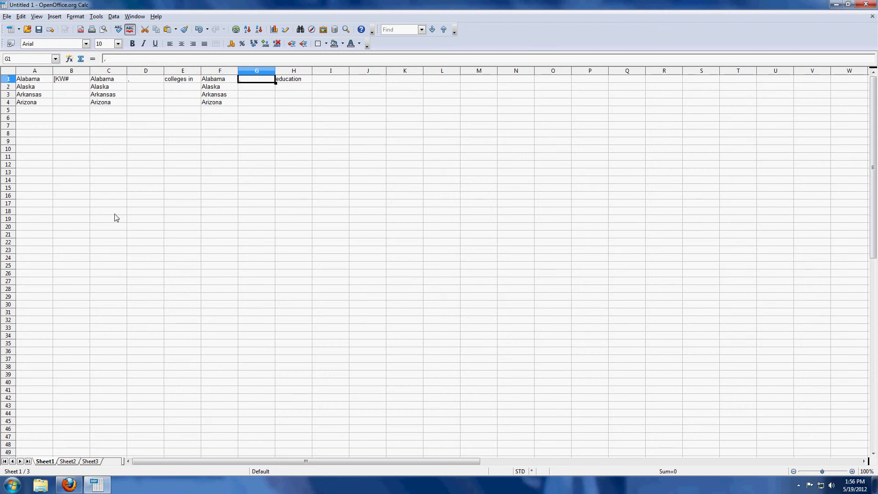
text(#])
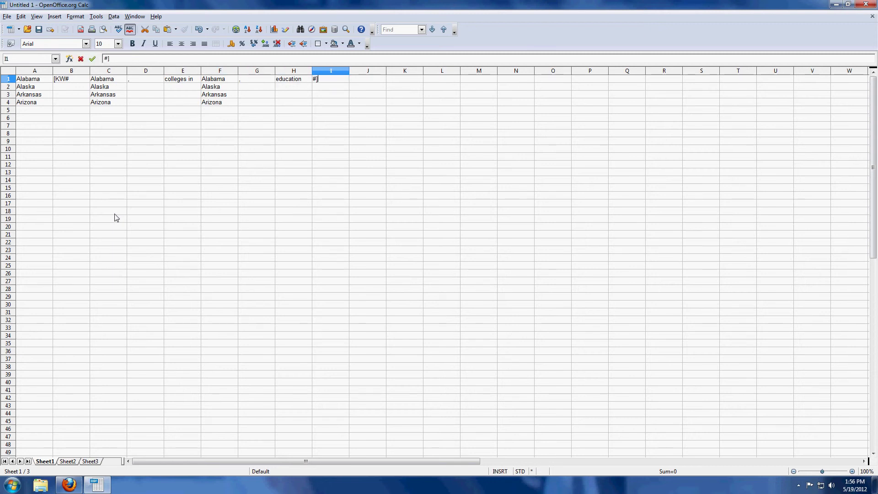
click(74, 79)
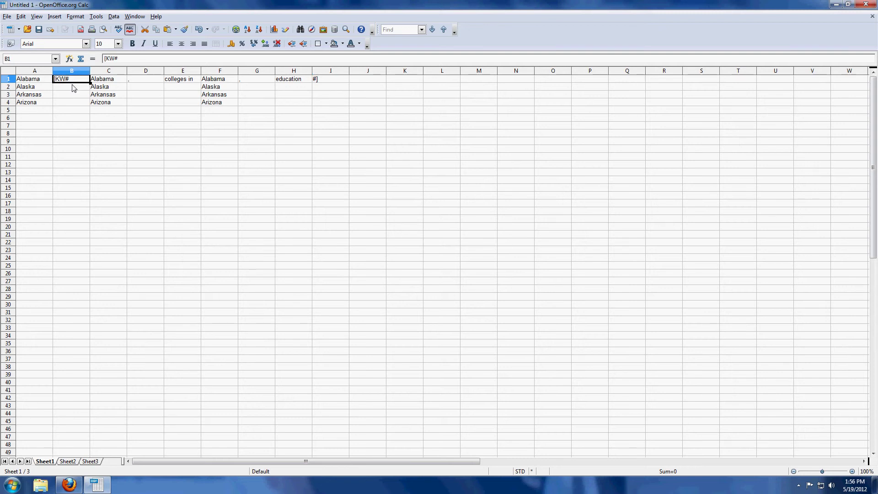
- Fill the [KW#, comma, 'colleges in', 'education' and #] cells down to row 4, then select A1:I4
drag(74, 88, 74, 105)
text([KW# [KW# [KW#)
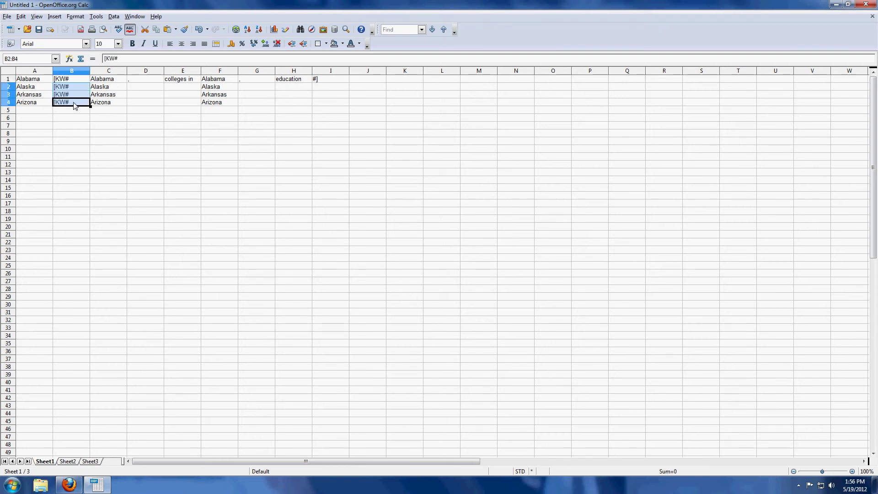
drag(137, 80, 176, 81)
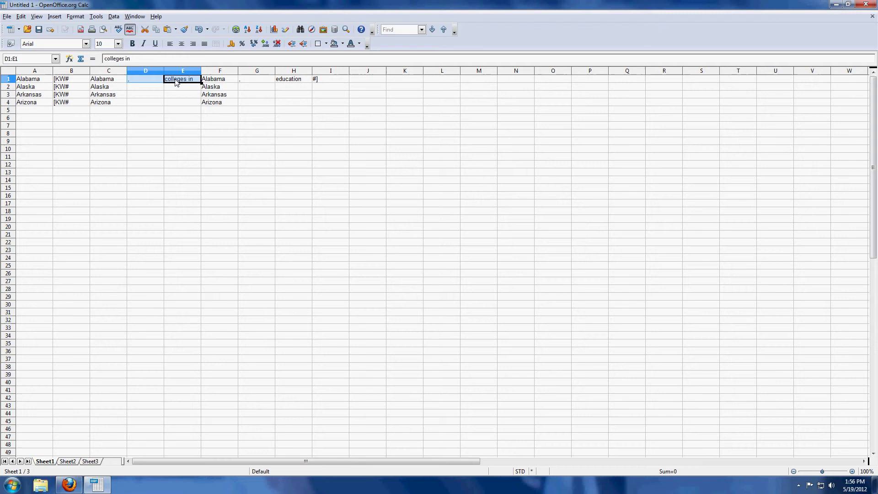
double_click(151, 89)
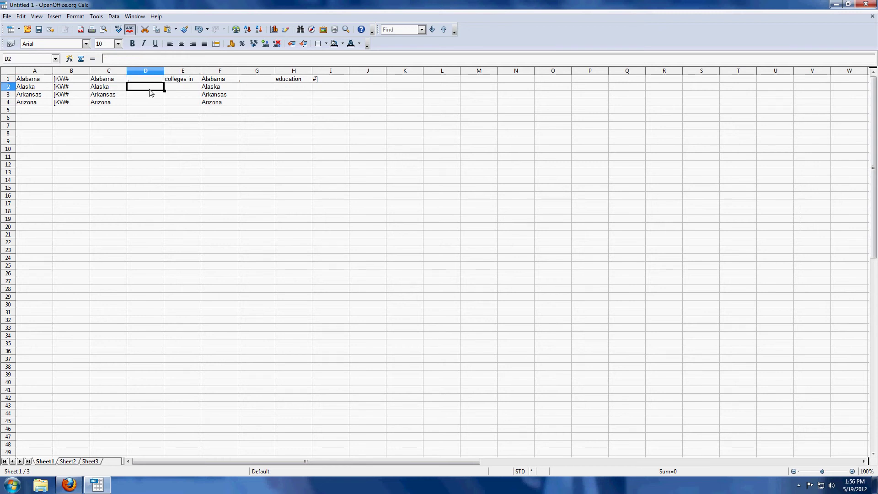
click(137, 110)
drag(141, 89, 183, 106)
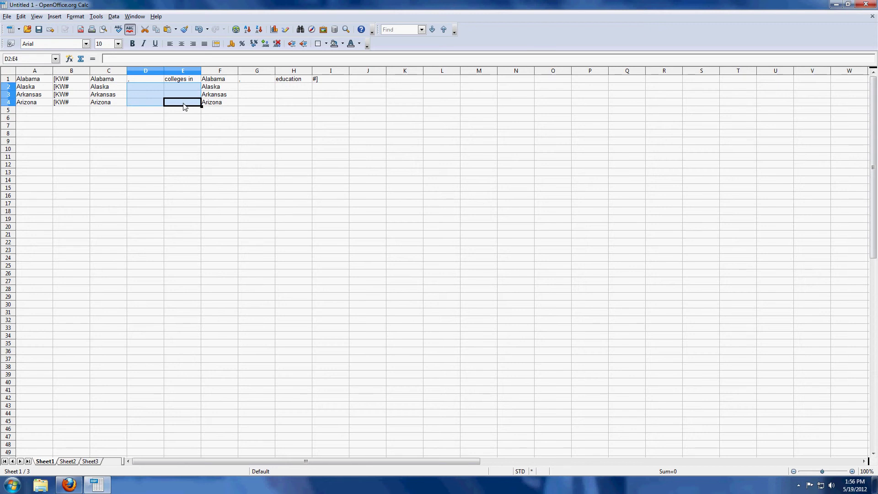
key(ctrl+d)
click(248, 80)
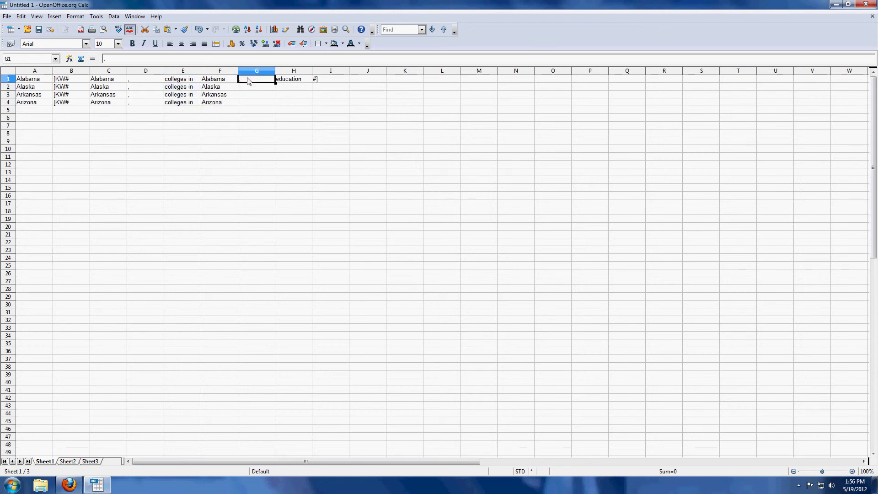
drag(248, 81, 319, 82)
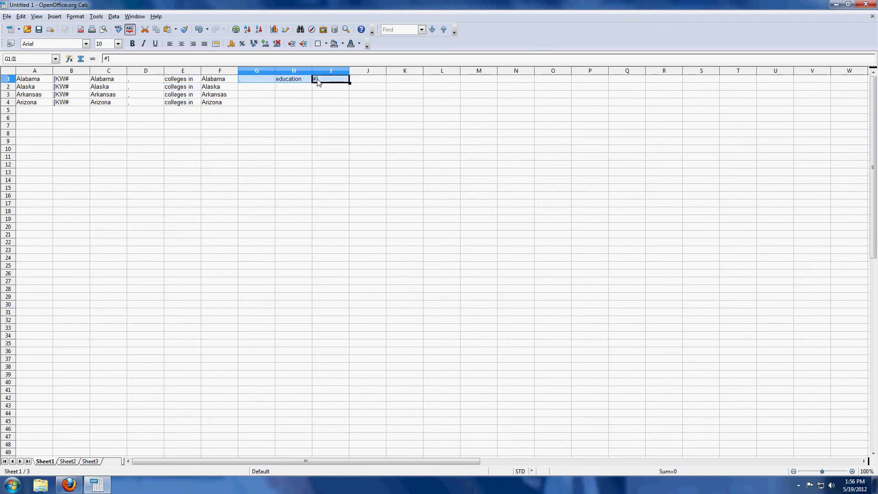
drag(253, 89, 255, 107)
key(shift+Right)
key(shift+Right)
key(ctrl+d)
click(246, 140)
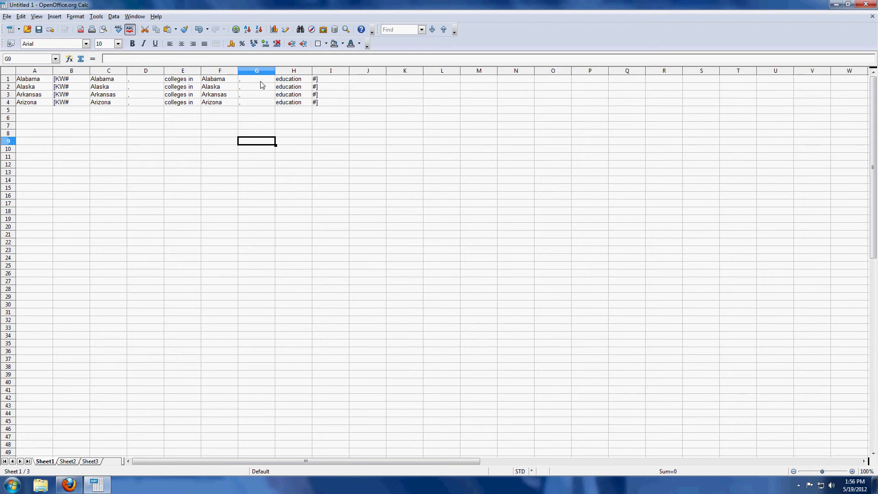
drag(41, 79, 327, 104)
key(ctrl+c)
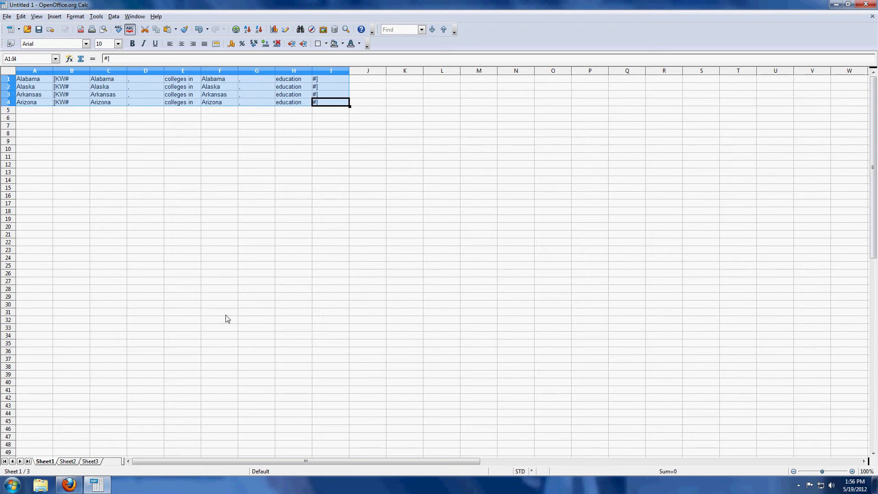
- Replace the plain state titles with the four pasted keyword-tagged rows and resize the titles box
click(68, 485)
drag(362, 299, 337, 269)
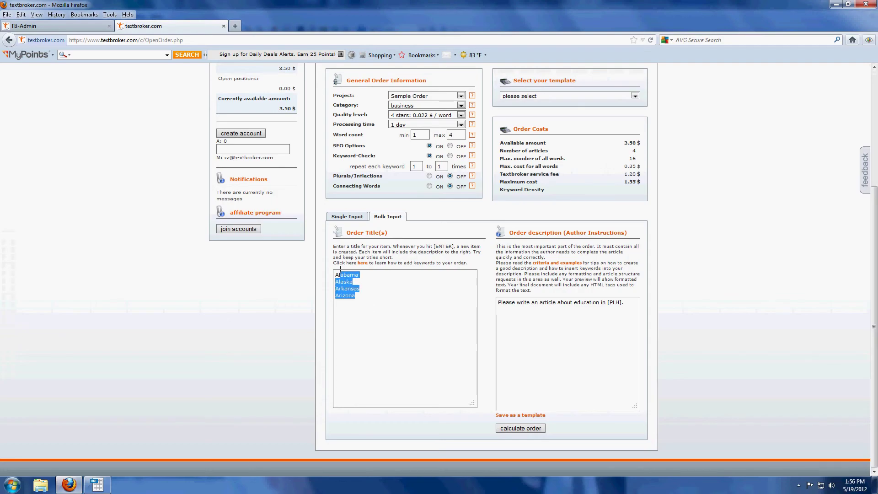
key(ctrl+v)
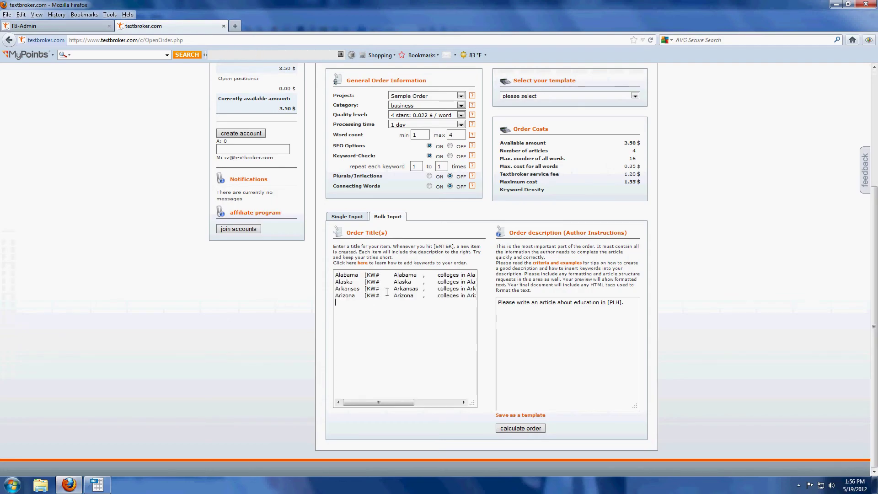
drag(472, 403, 554, 352)
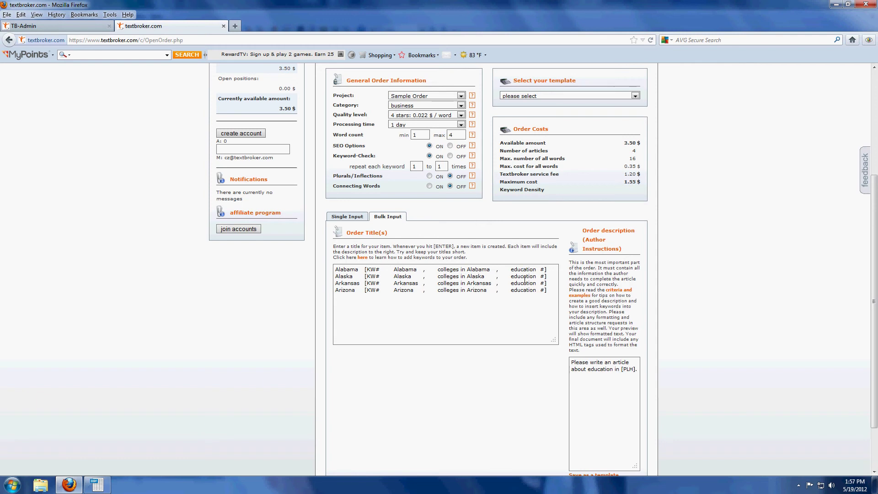
drag(555, 340, 478, 380)
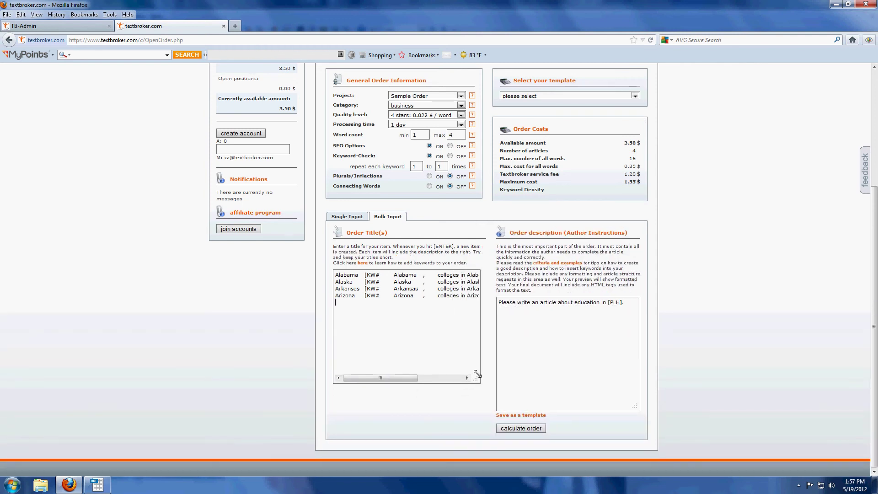
drag(409, 381, 371, 378)
- Calculate the order to check keyword density, then proceed to the binding order summary
click(519, 429)
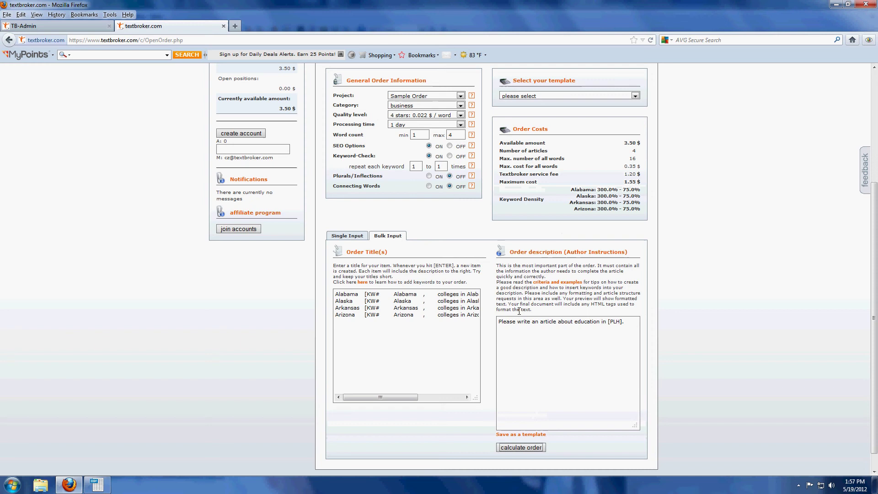
click(522, 448)
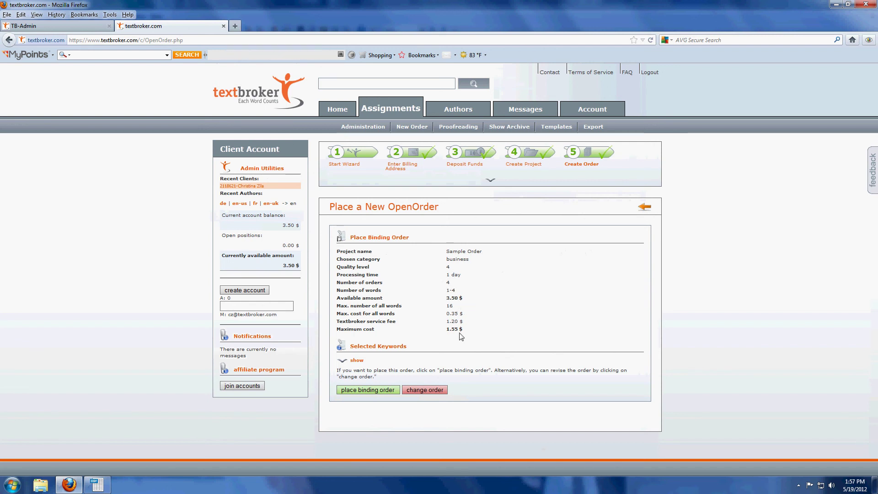
- Place the binding order and view the Alabama order's keywords and author instructions
click(347, 392)
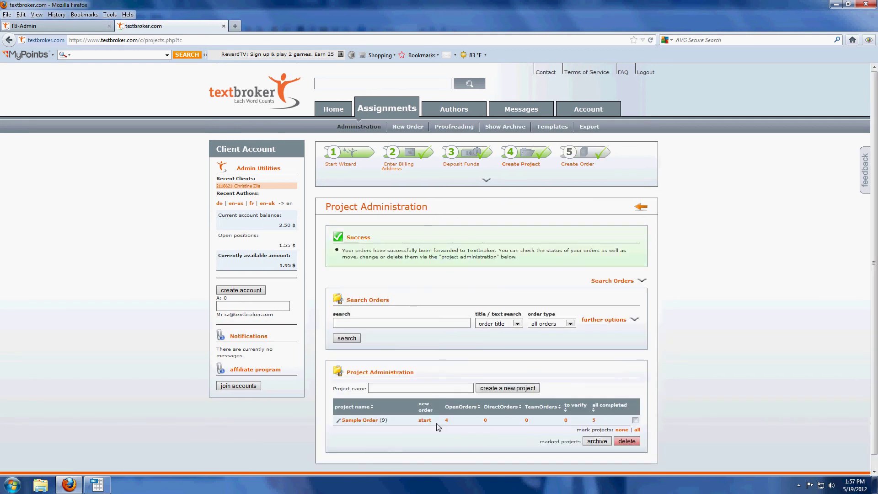
click(447, 421)
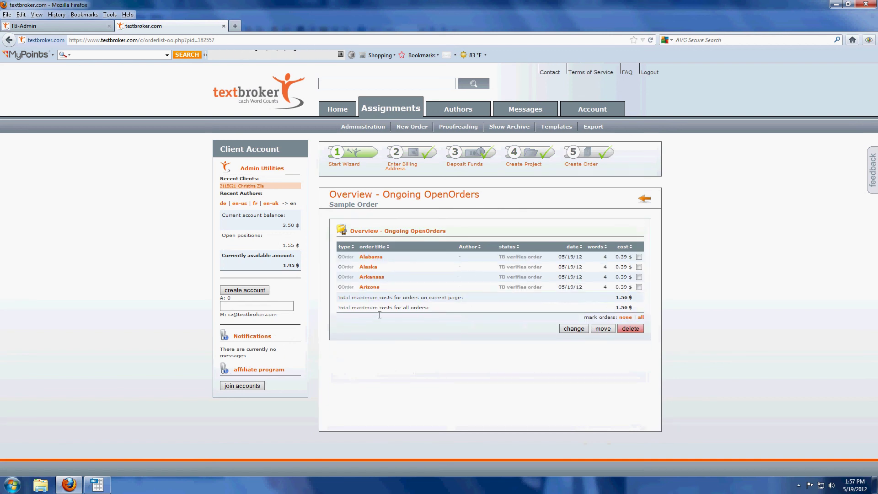
click(374, 257)
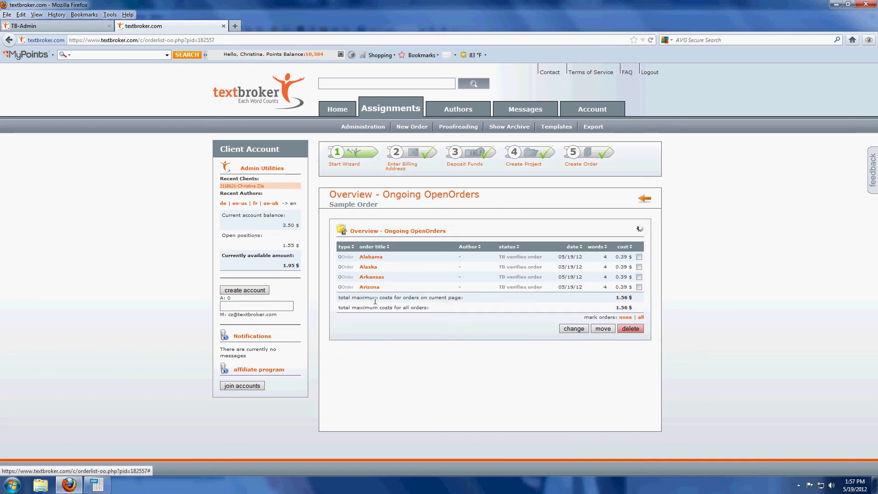
scroll(373, 299, down, 4)
click(362, 321)
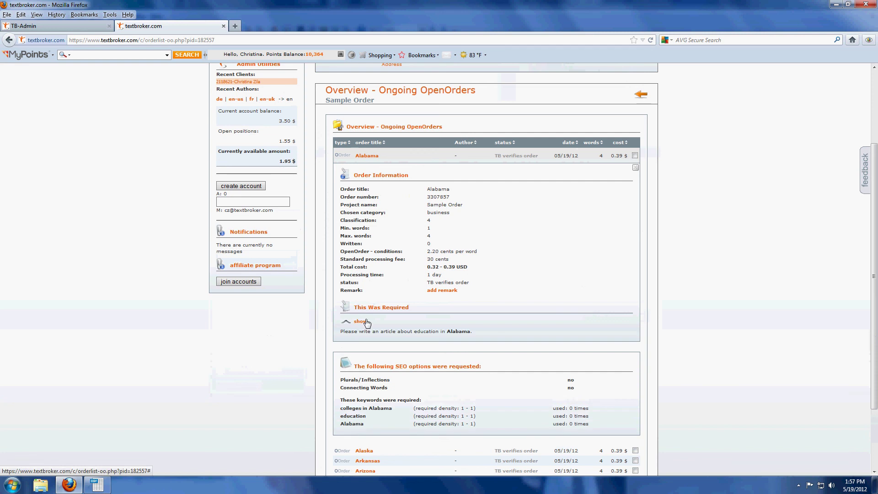
scroll(372, 297, down, 3)
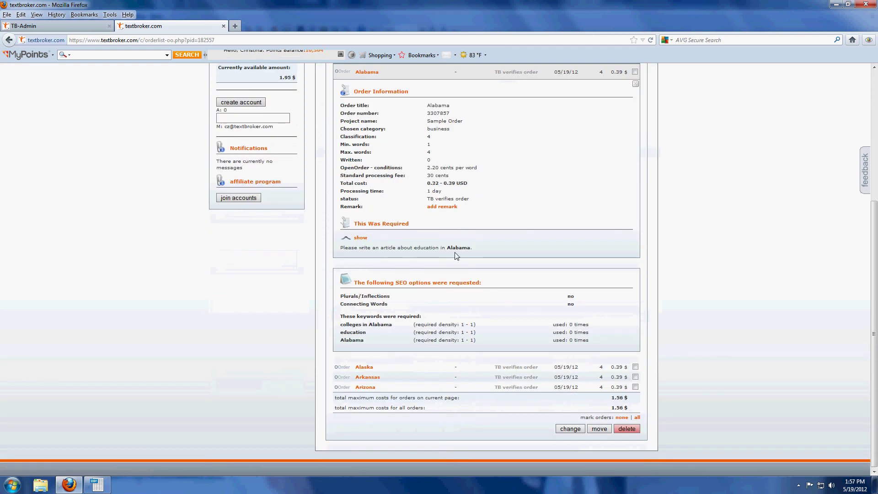
drag(450, 249, 474, 255)
click(474, 255)
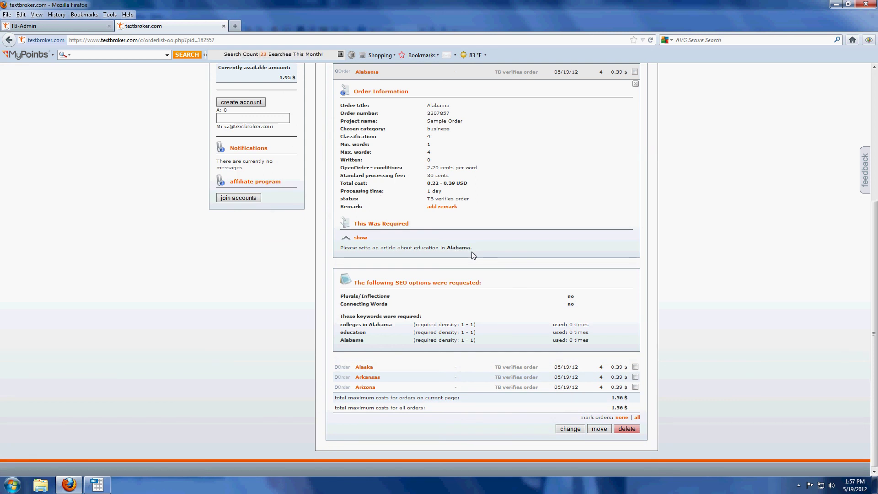